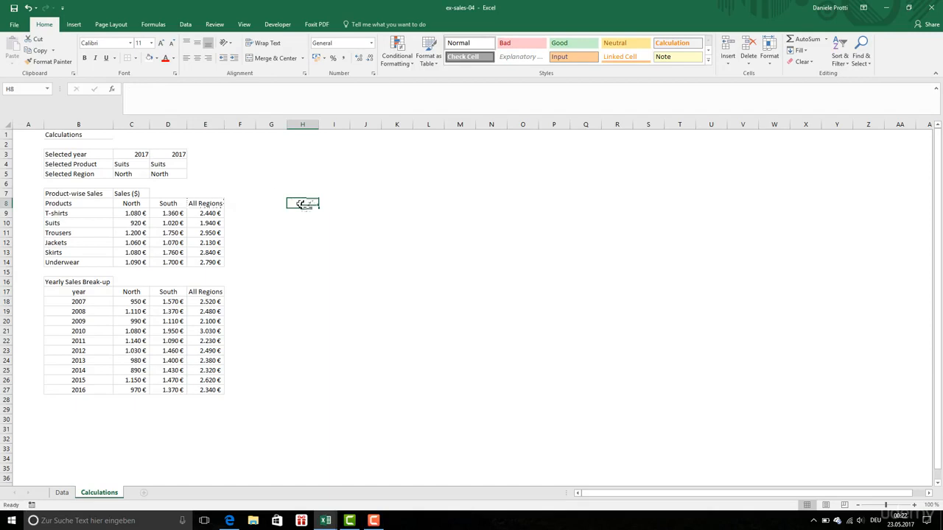
- Recreate the product table's headings and product names as linked cells in H8:K14 and shade the block light gold
mouse_move(305, 205)
mouse_down()
mouse_move(362, 263)
mouse_move(392, 265)
mouse_up()
click(366, 301)
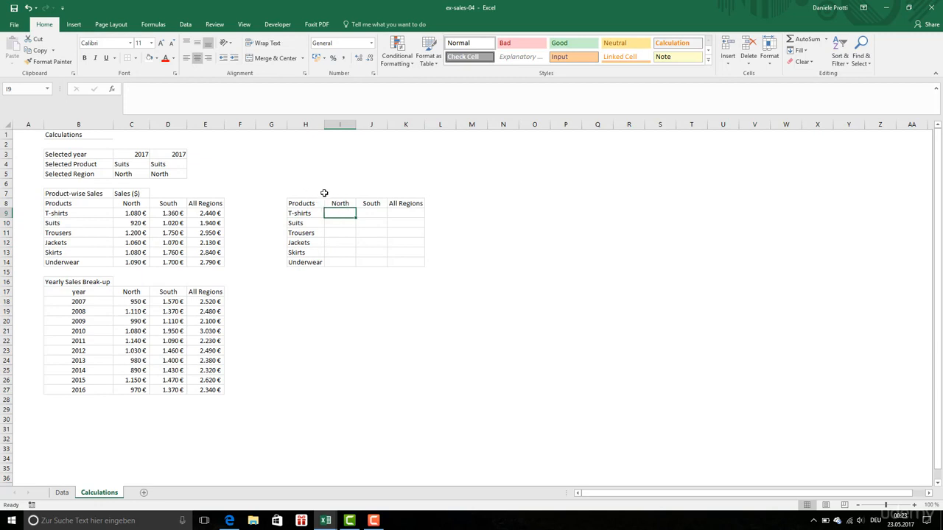
mouse_move(315, 203)
mouse_down()
mouse_move(335, 254)
mouse_move(412, 263)
mouse_up()
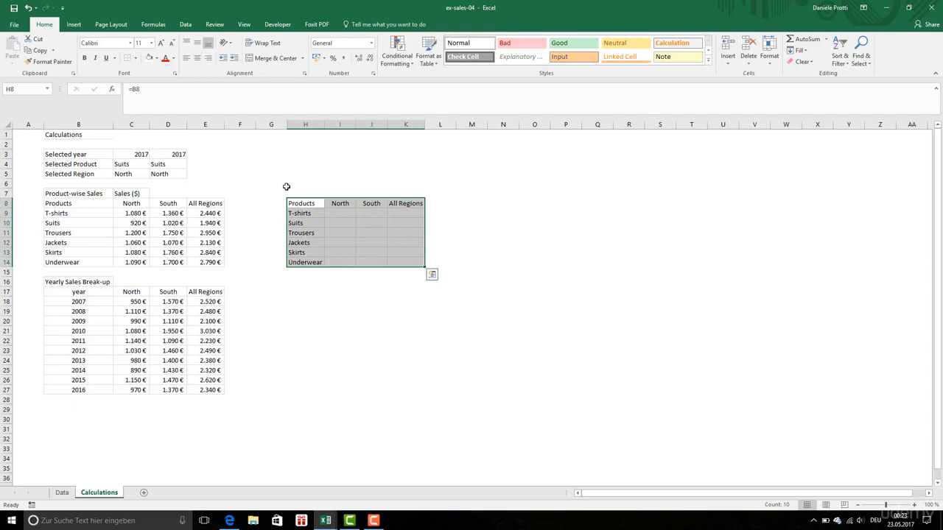
click(157, 59)
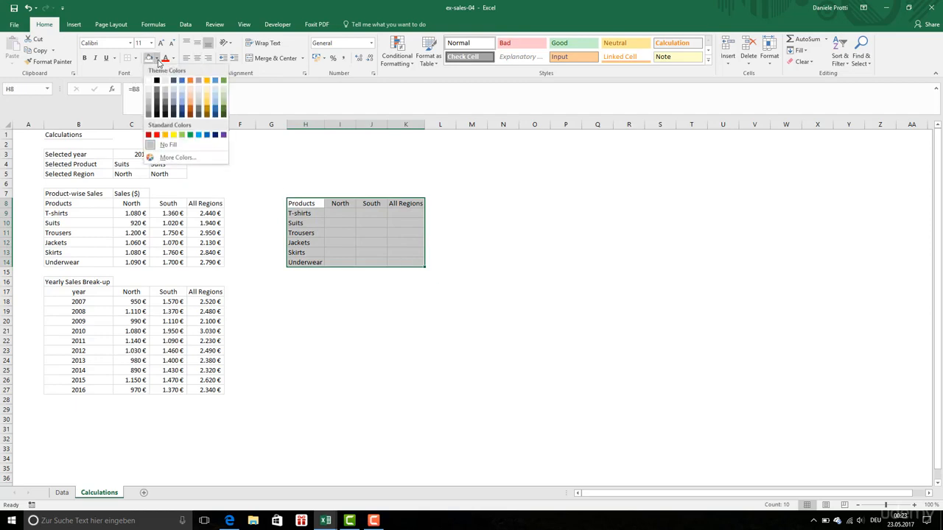
click(205, 96)
click(341, 175)
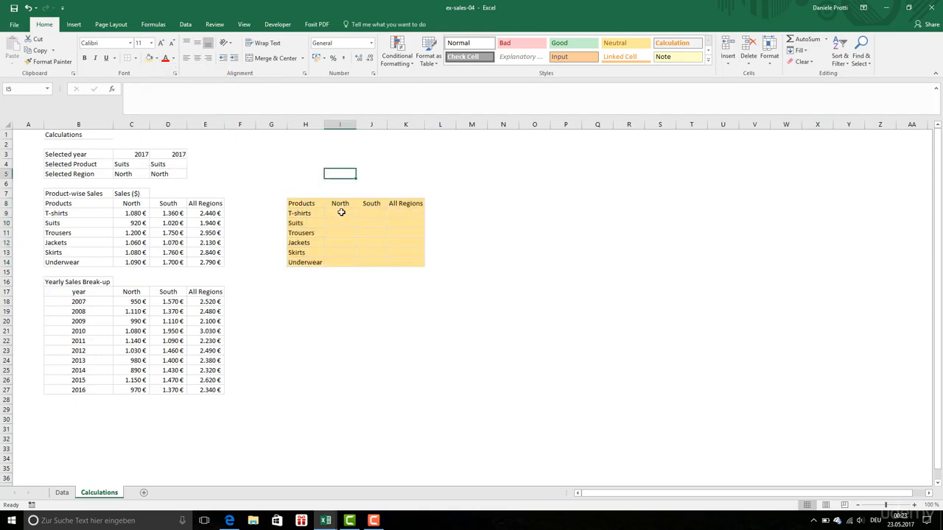
- Enter the label "Title" in cell H16 below the shaded table
click(341, 213)
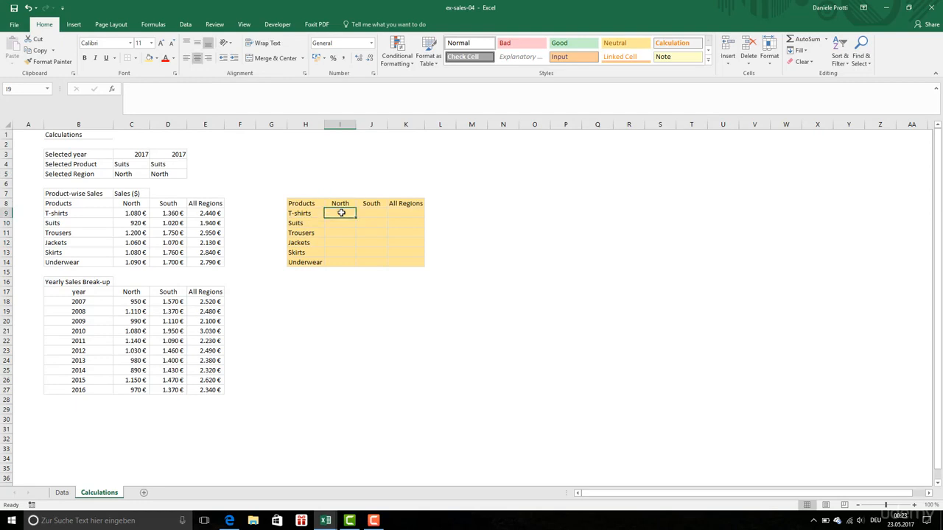
click(309, 292)
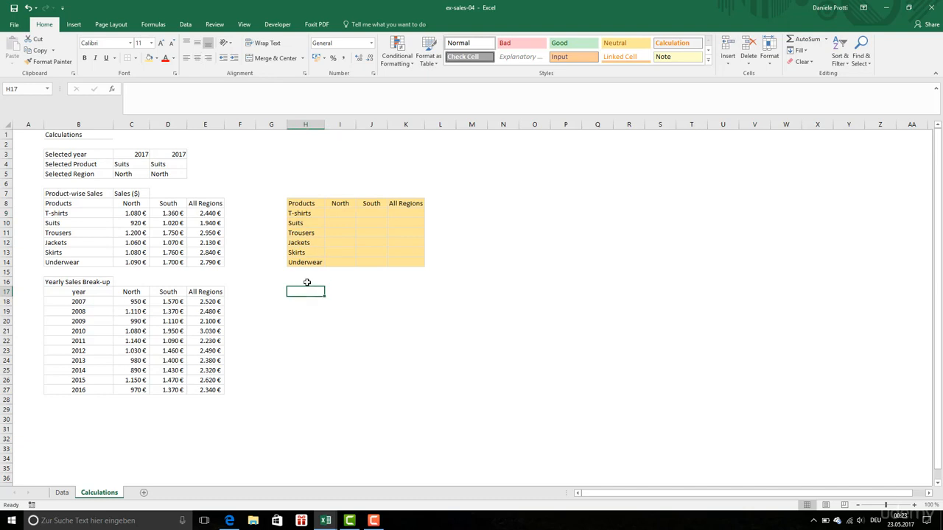
click(307, 282)
text(Title)
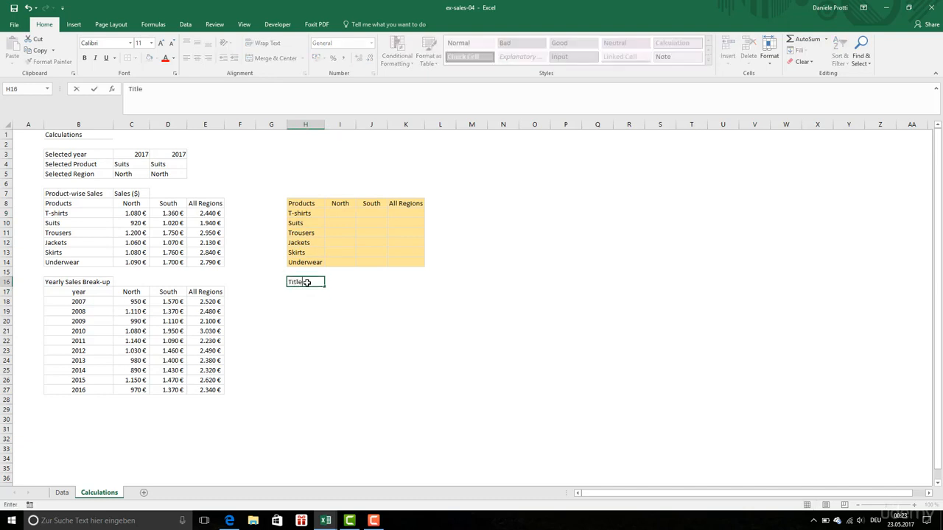
key(Return)
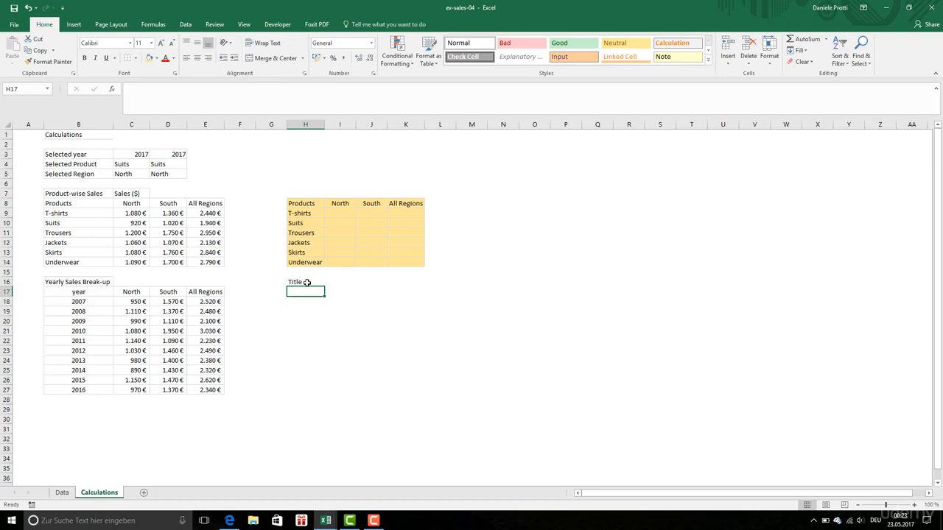
- Enter the dynamic title formula ="Sales in "&valRegionPicked&" by Product - "&valYearPicked in cell H17
double_click(302, 292)
right_click(297, 291)
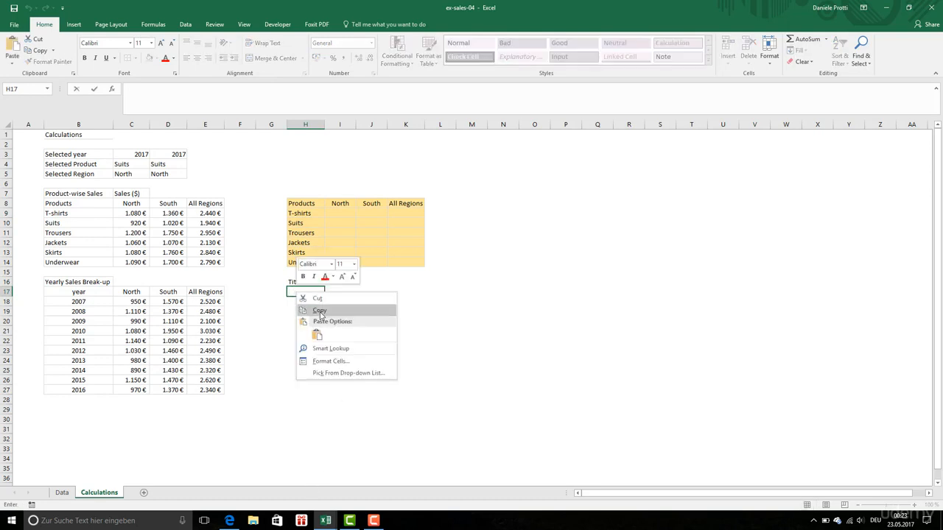
click(317, 334)
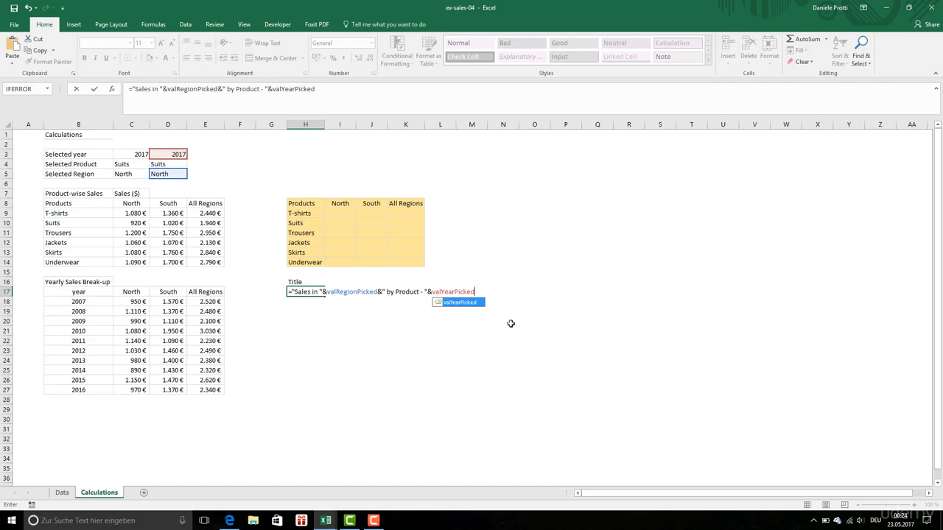
key(Return)
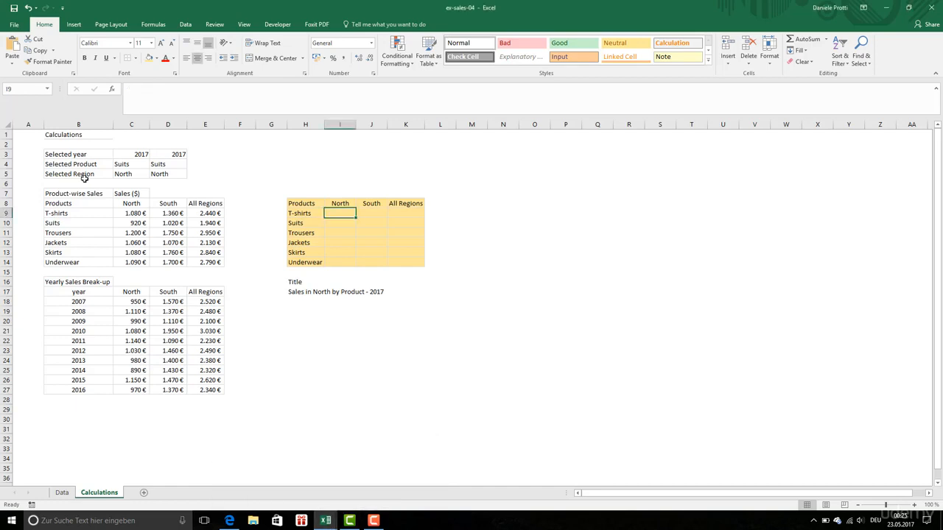
- Enter =IF(C5=I8;C9;NA()) in cell I9 to return T-shirt sales only when the selected region matches the North heading
click(132, 215)
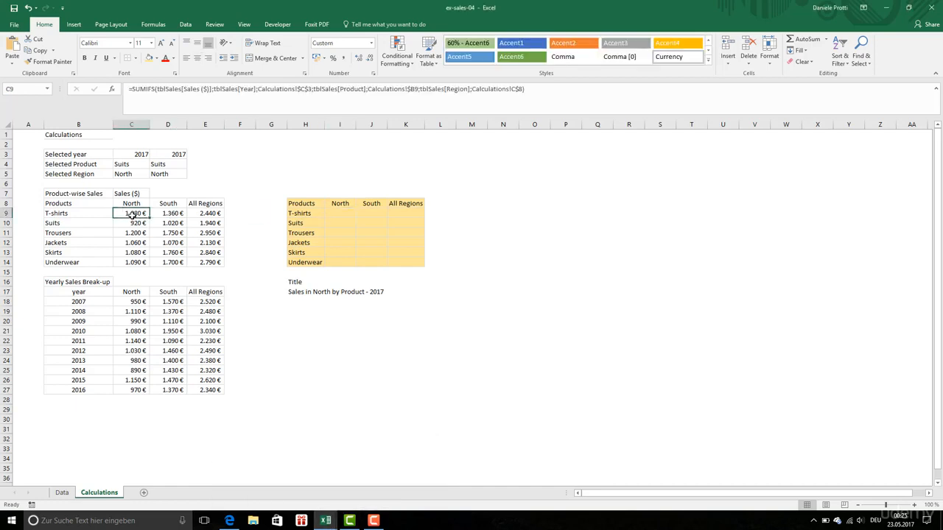
click(328, 205)
click(129, 178)
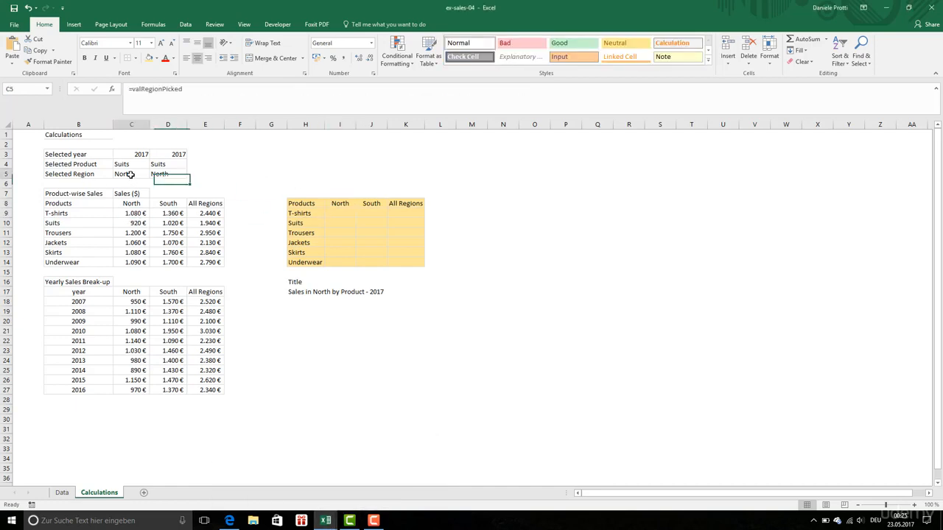
click(340, 213)
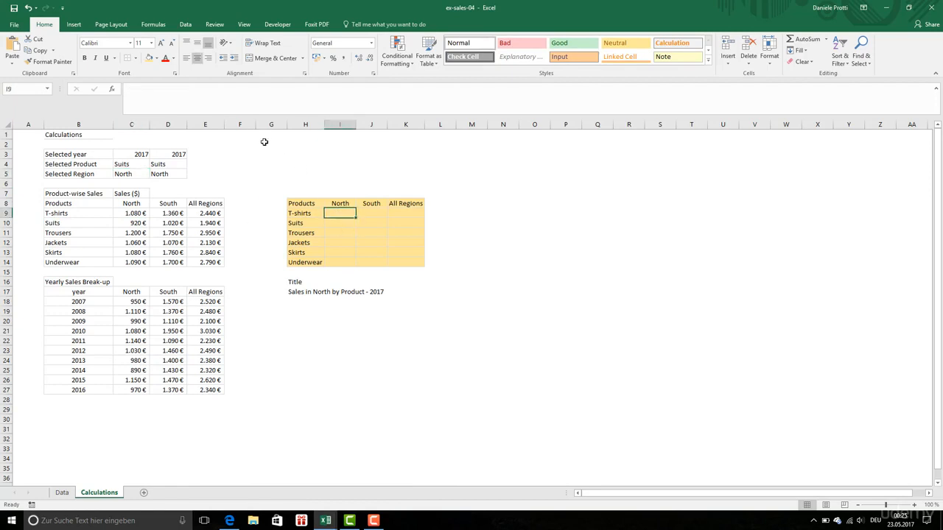
text(=I)
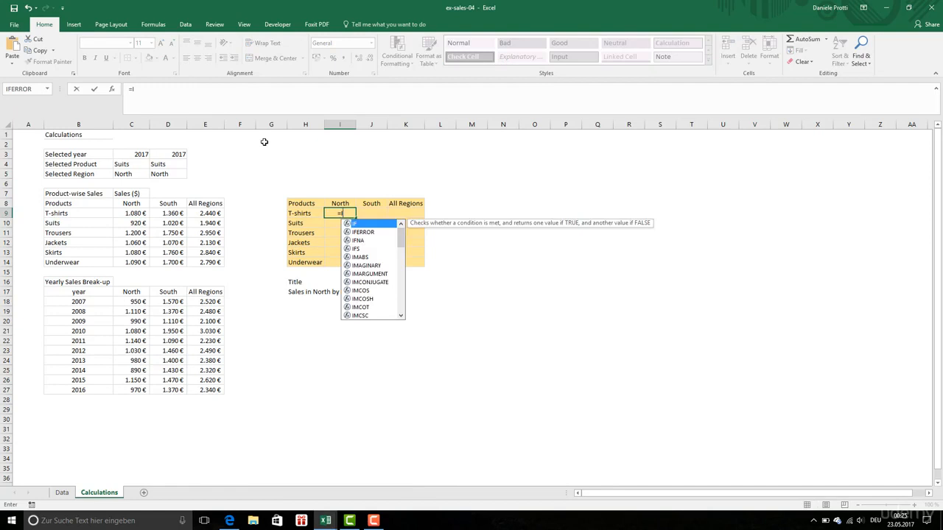
key(Tab)
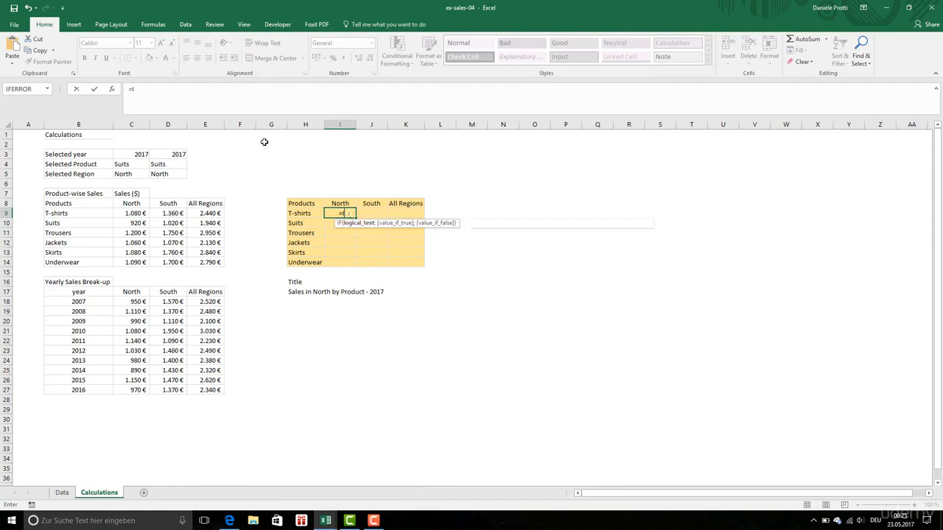
text(=)
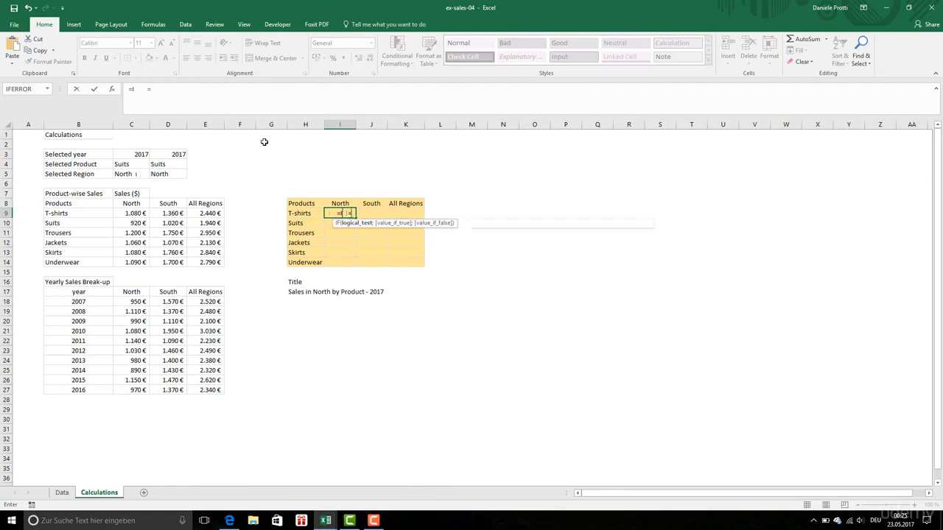
click(339, 204)
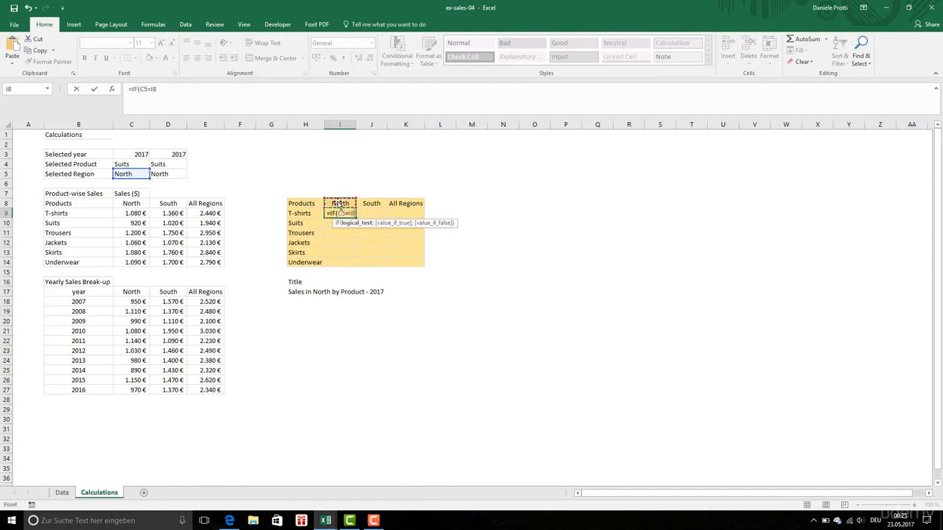
text(;)
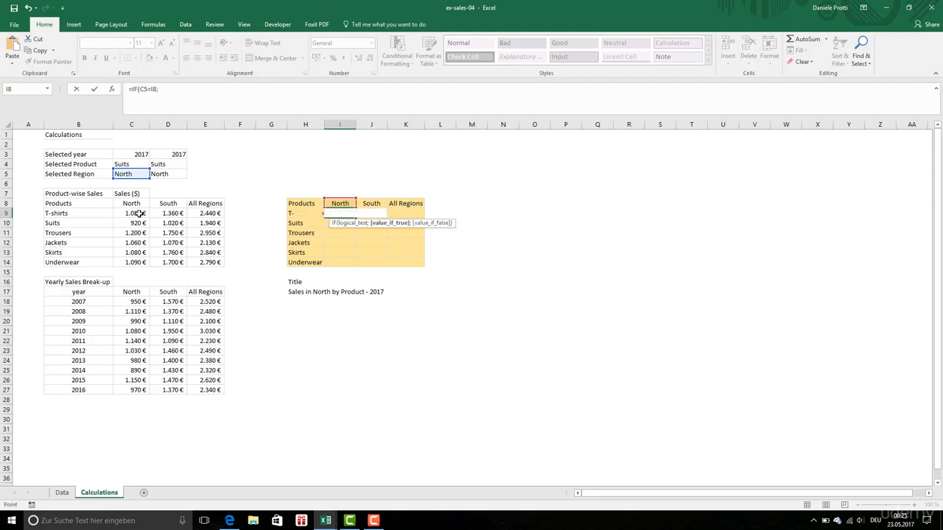
click(139, 212)
text(;)
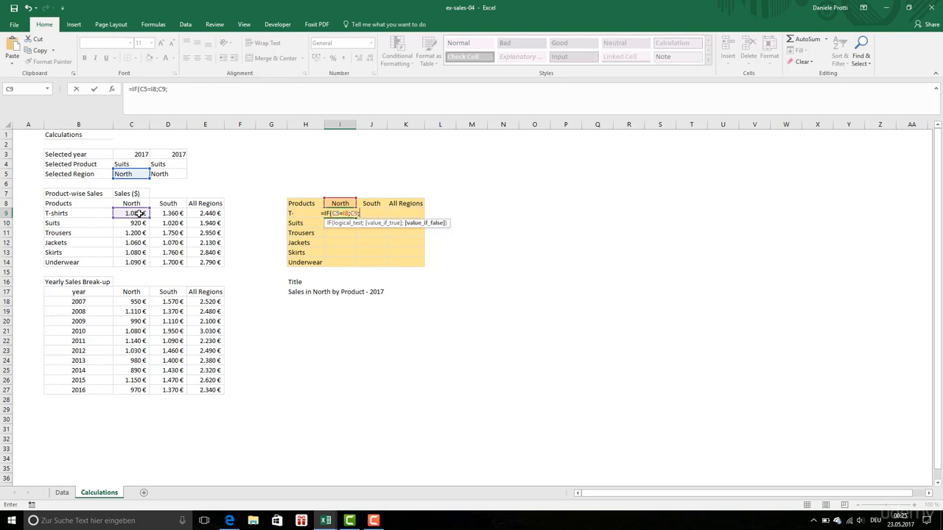
text(NA())
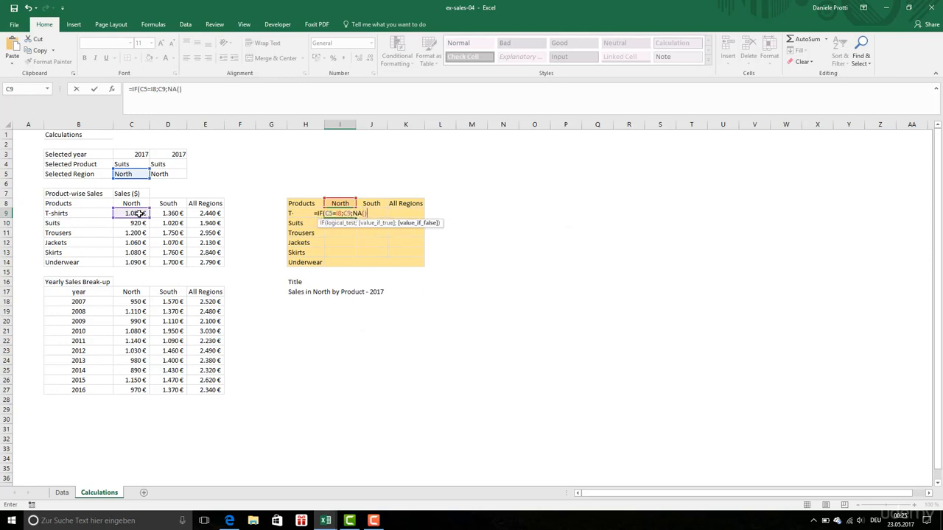
text())
key(Return)
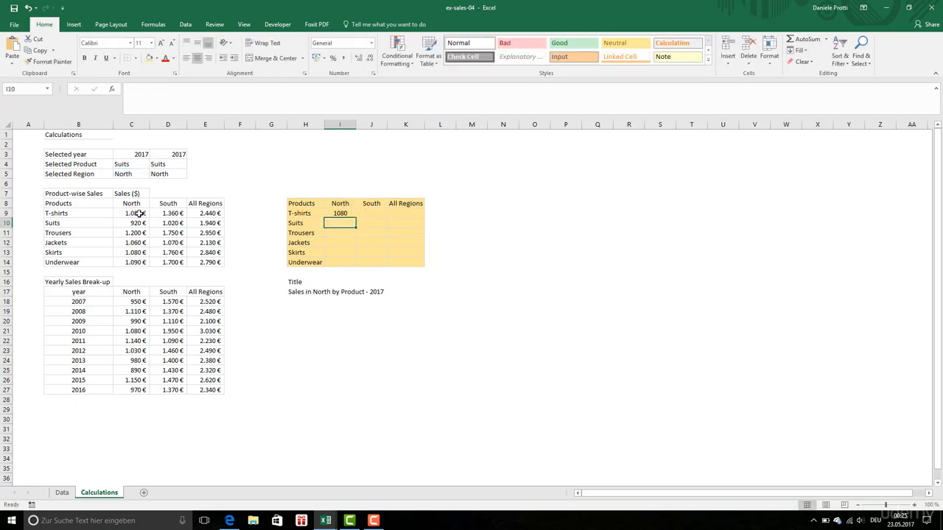
- Make the selected region reference absolute as $C$5 in the formula of cell I9
click(335, 212)
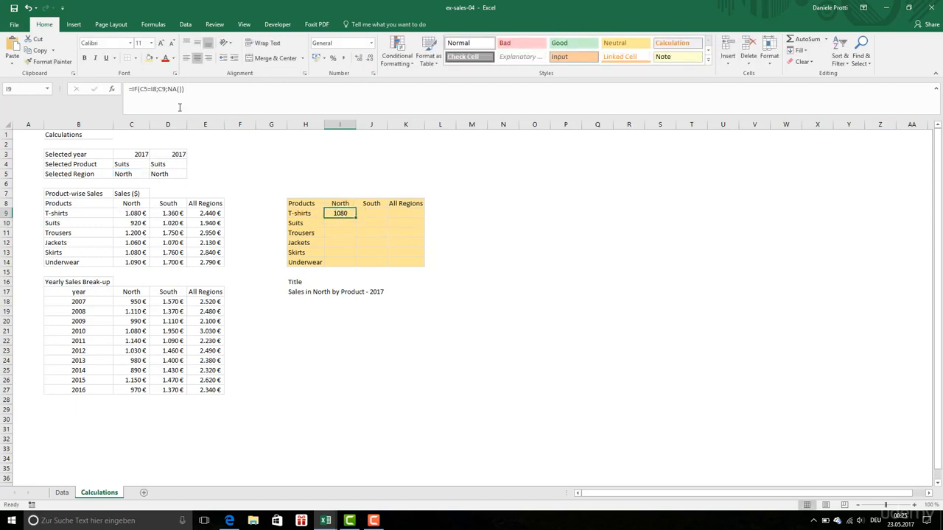
click(125, 174)
click(335, 213)
click(140, 88)
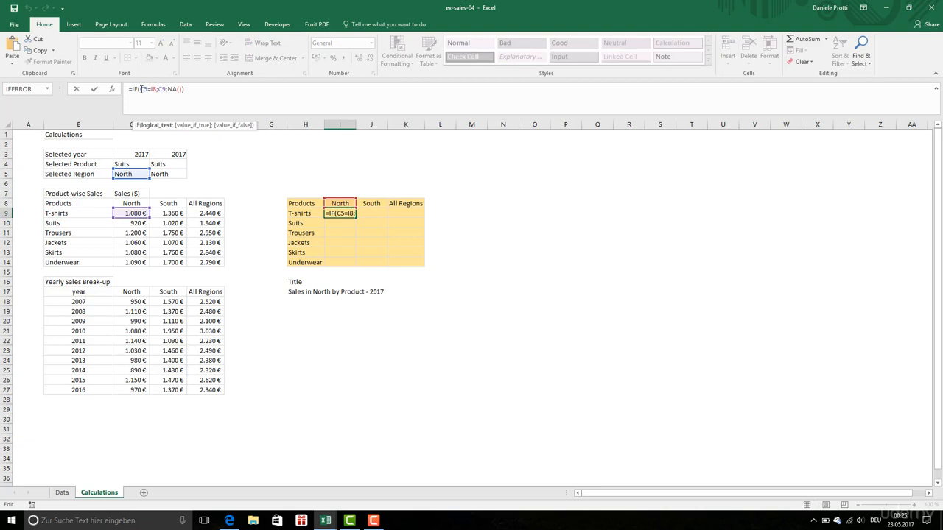
text($C$)
key(Return)
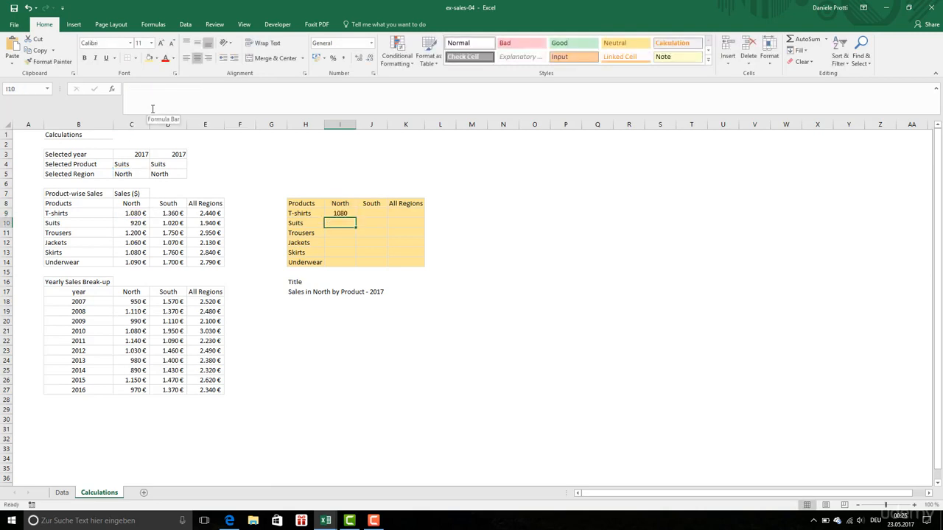
key(Up)
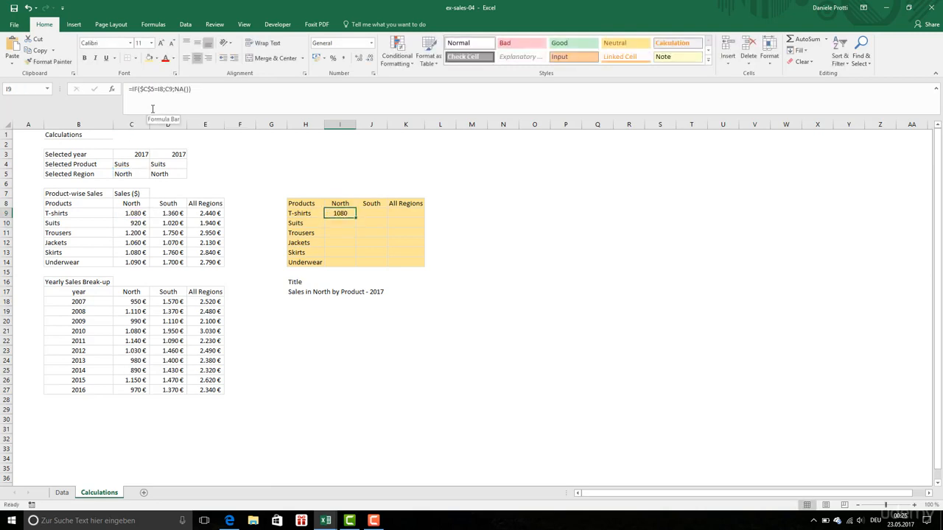
- Lock the row of the region heading reference as I$8 in the formula of cell I9
click(341, 205)
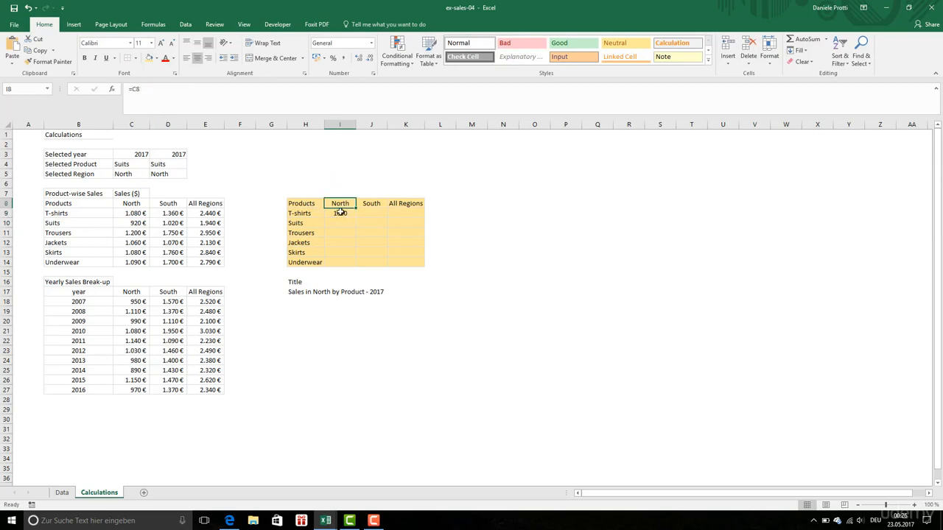
click(340, 213)
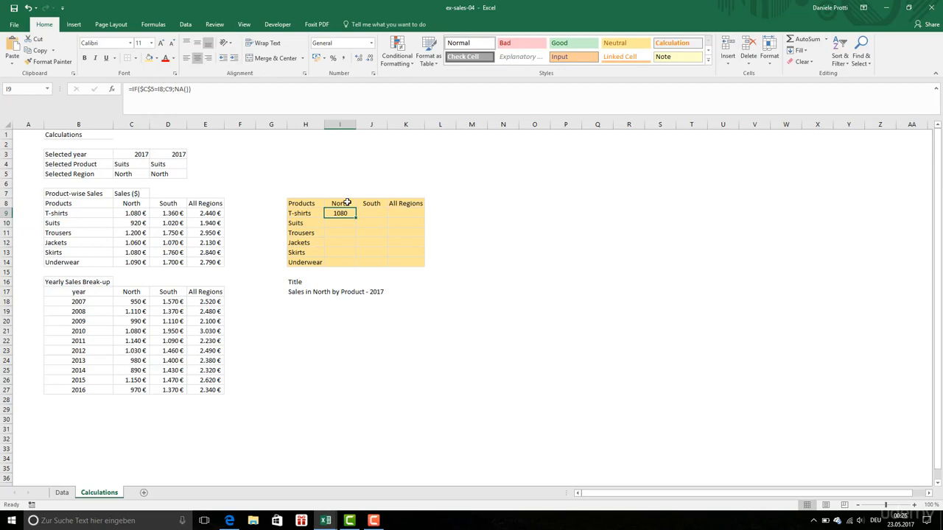
click(160, 108)
text($)
key(Return)
- Fill the formula from I9 through all products in the North and South columns, I9:J14
click(348, 215)
drag(356, 215, 388, 270)
click(357, 241)
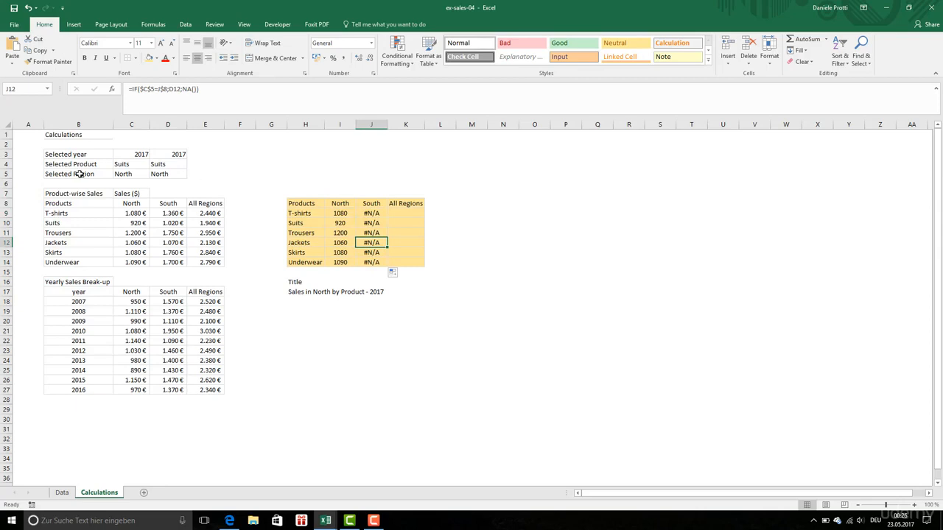
- Set the selected region in D5 to South and extend the region formulas into the All Regions column, K9:K14
click(123, 174)
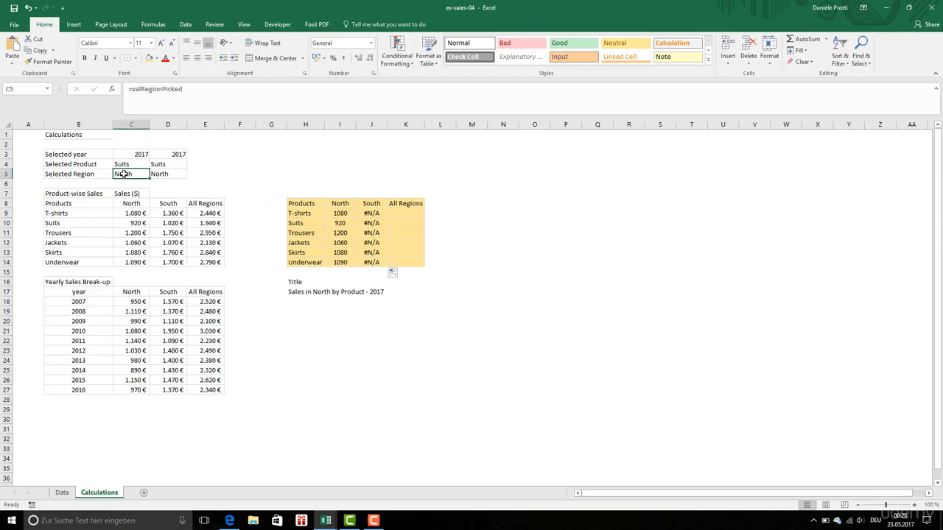
click(164, 175)
text(South)
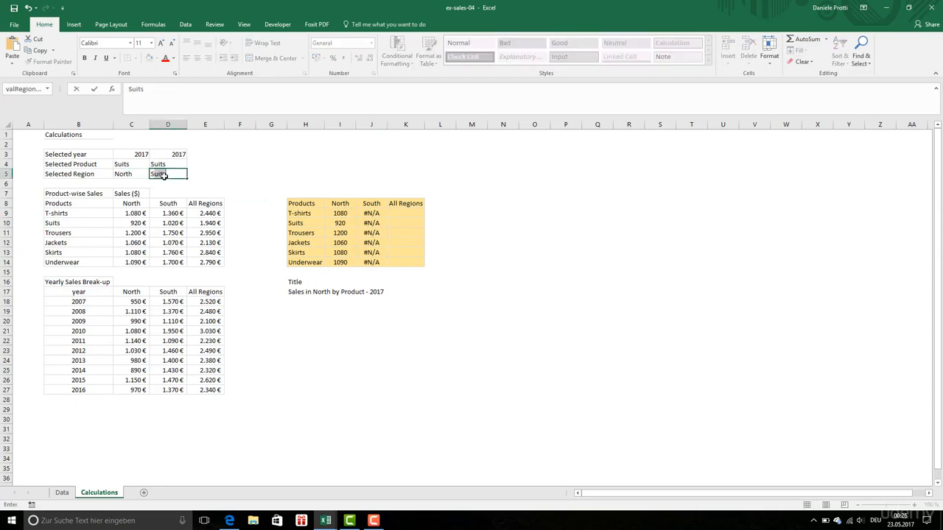
key(Return)
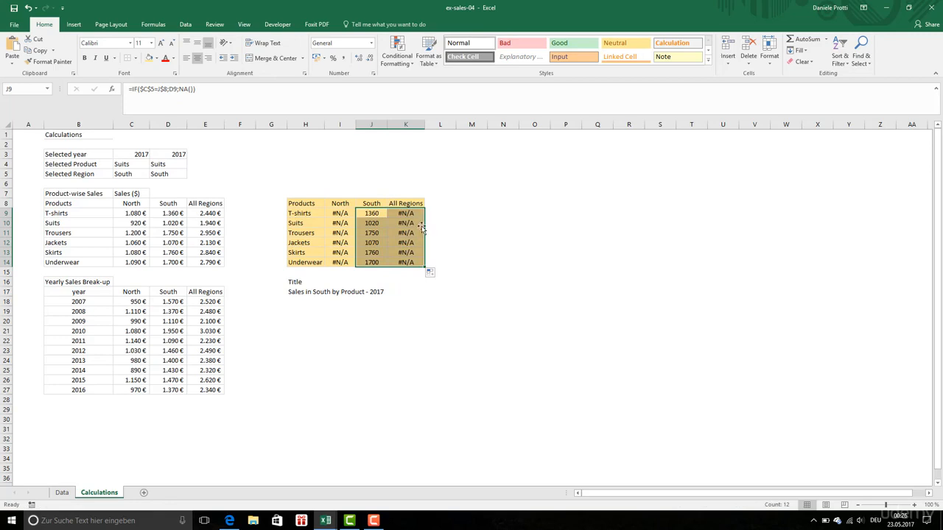
click(420, 224)
- Add the column heading "Highlighted" in cell L8 beside All Regions
click(436, 202)
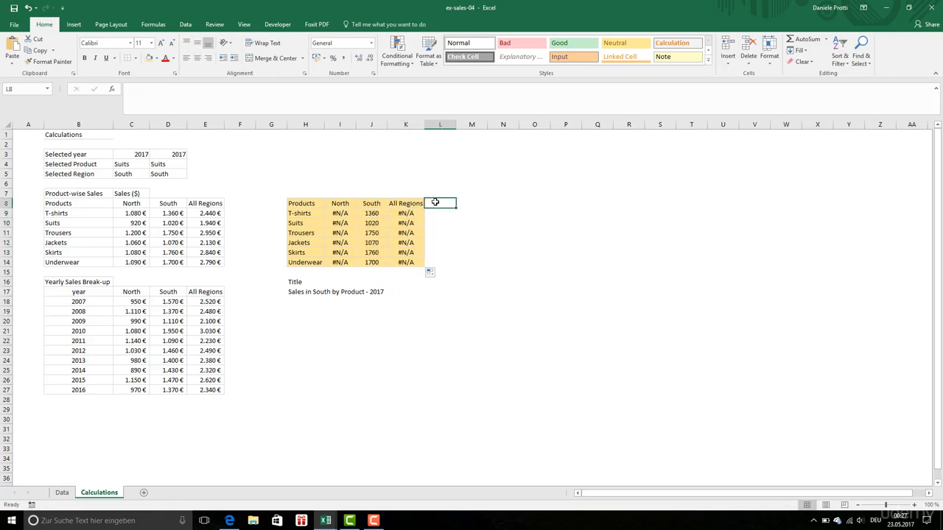
text(H)
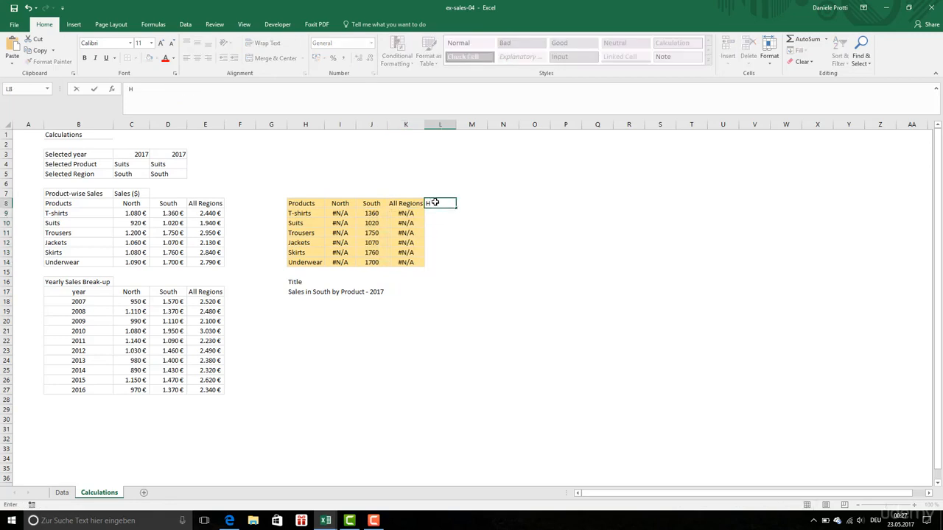
text(ighlighted)
key(Return)
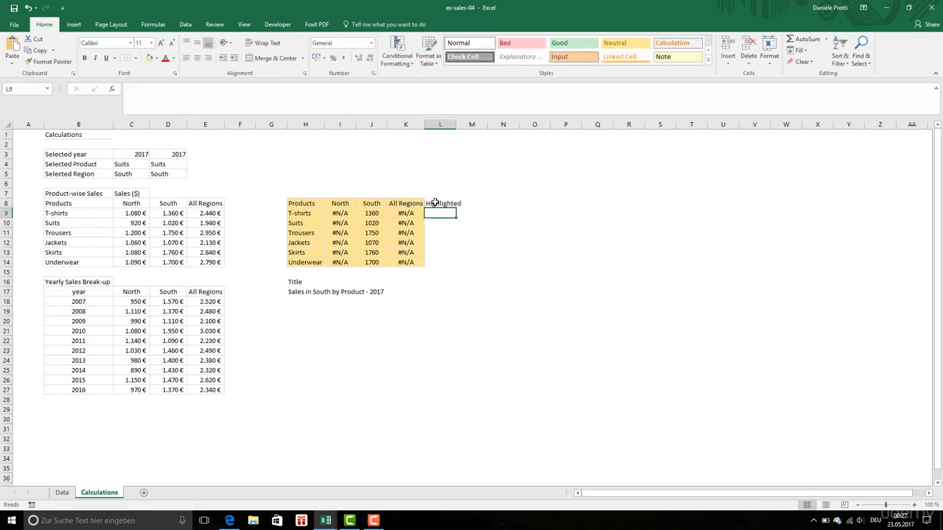
- Copy the formatting of the All Regions column K onto the Highlighted column L
click(405, 124)
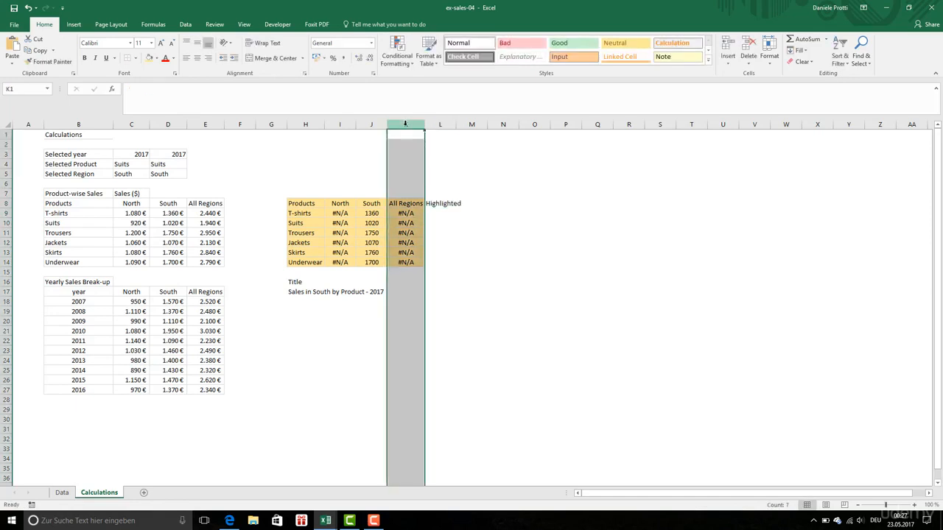
click(46, 63)
click(433, 124)
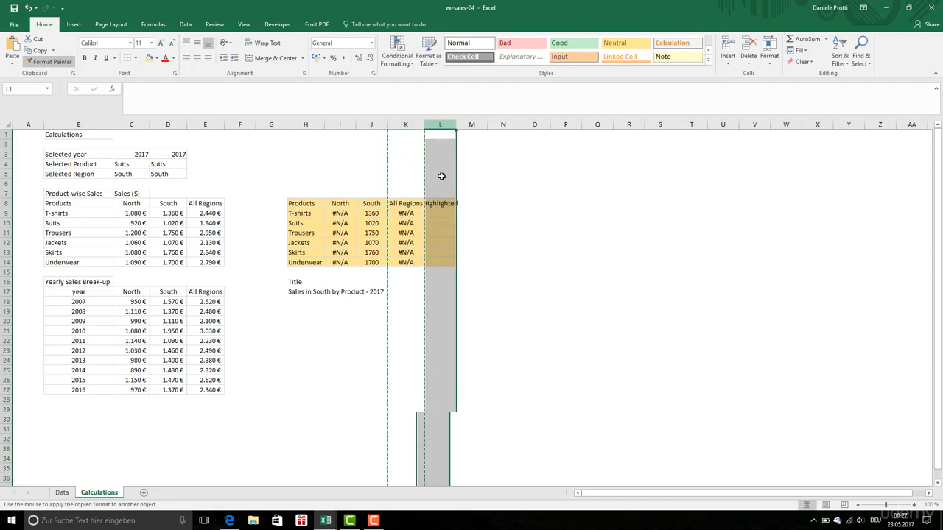
- Begin an IF formula in L9 that tests H9=valProductPicked and looks up its true result with INDEX over I9:K9
click(442, 214)
text(=IF()
click(316, 214)
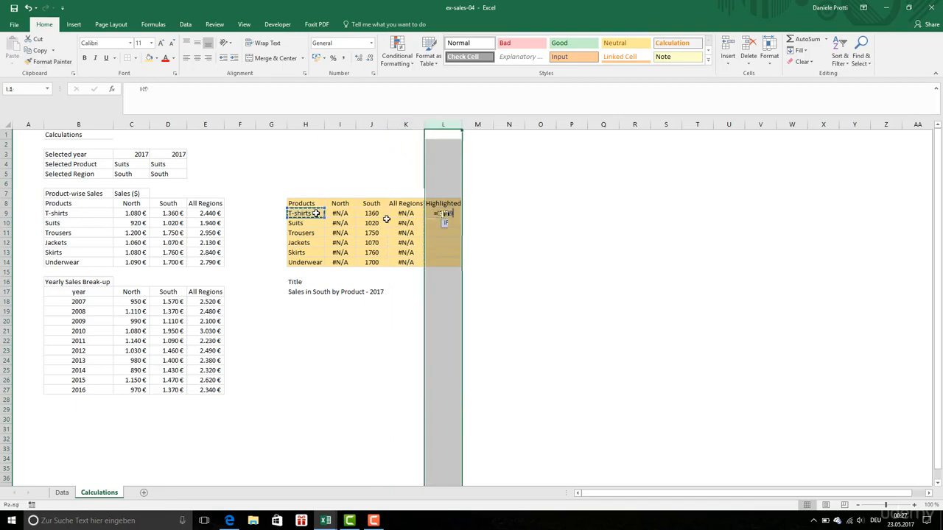
text(=)
click(171, 162)
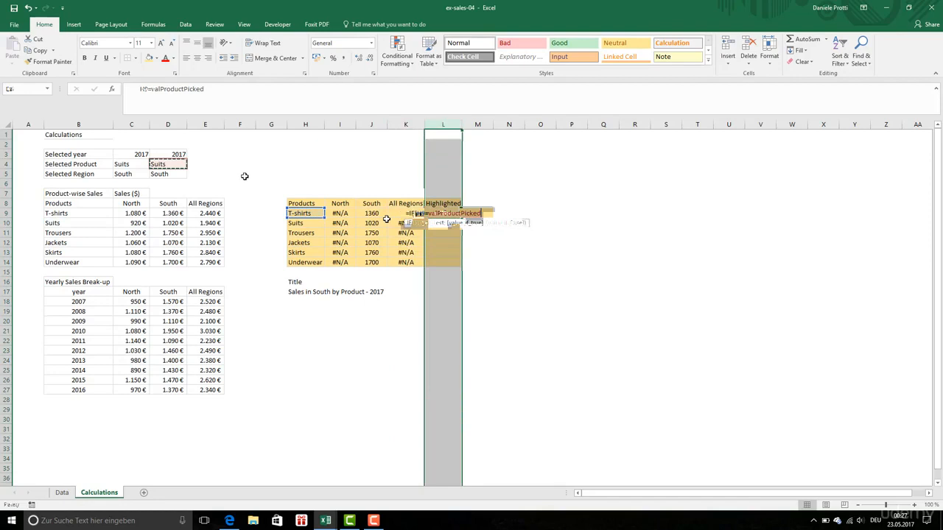
text(;INDEX()
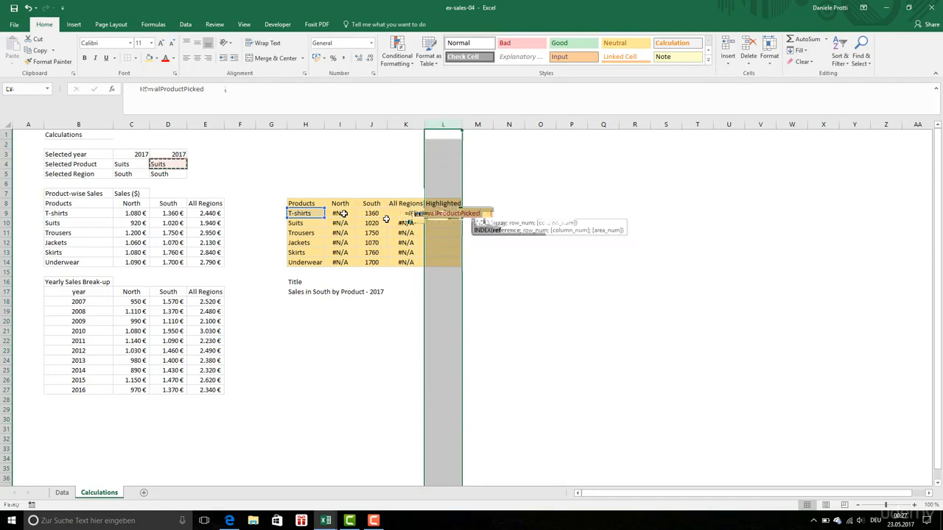
click(343, 213)
drag(386, 218, 406, 217)
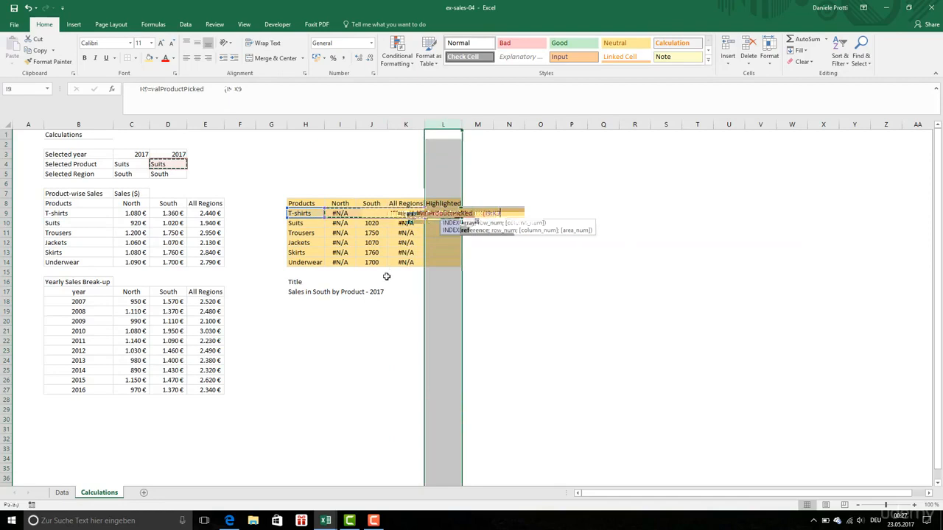
text(;)
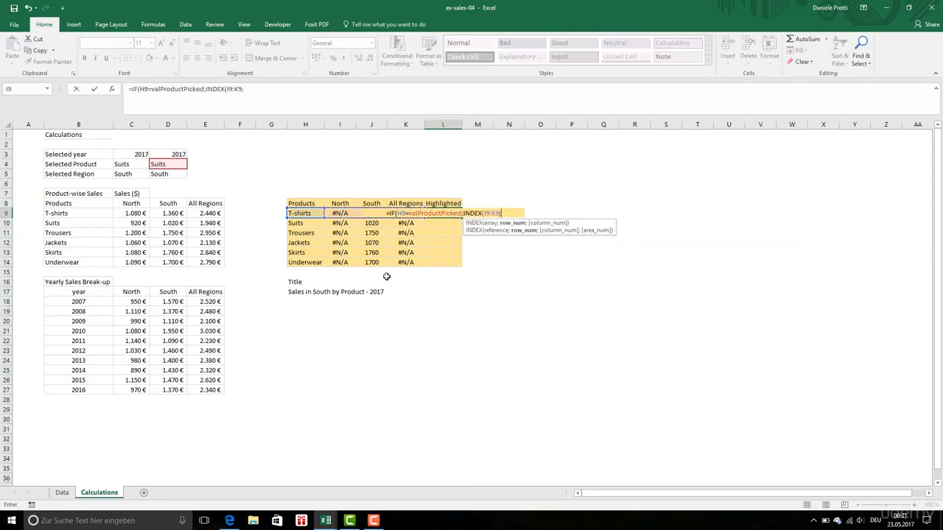
- Add MATCH(valRegionPicked;I8:K8;0) as the position argument of INDEX in the L9 formula
text(MATH)
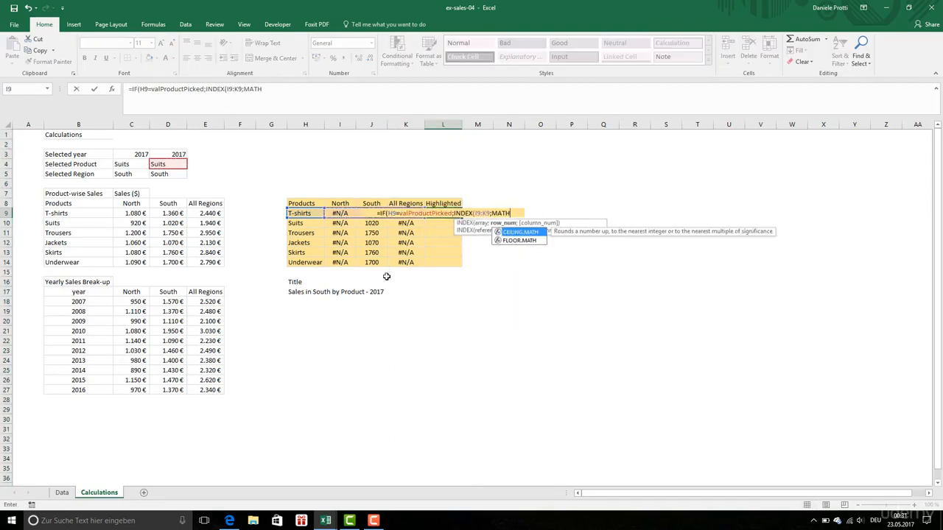
key(BackSpace)
text(CH)
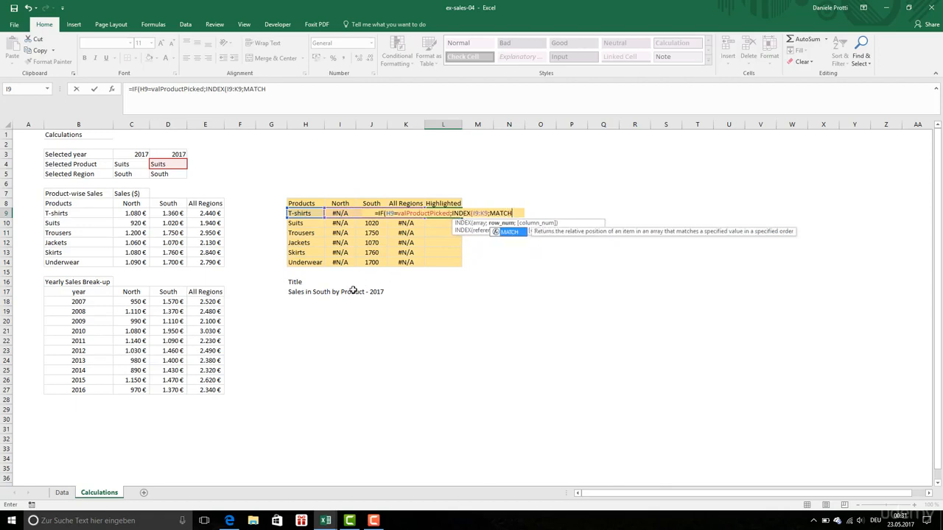
text(()
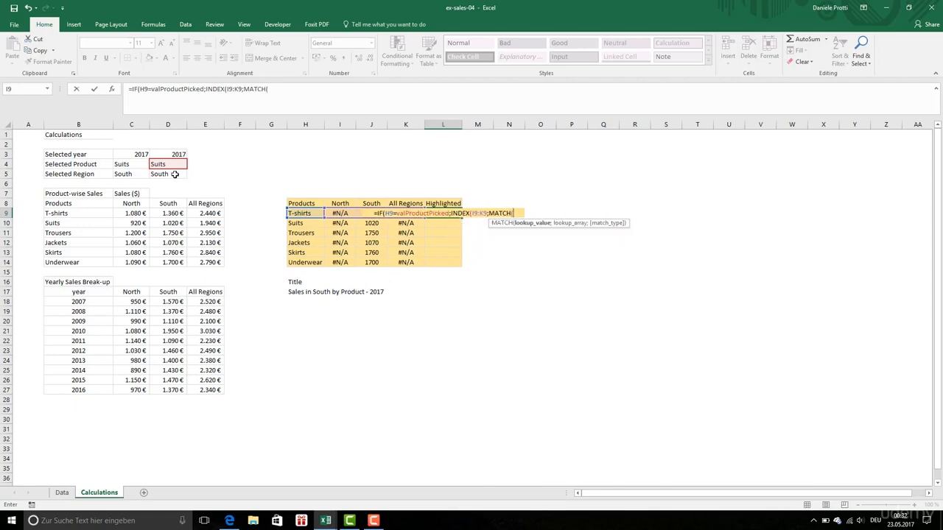
click(171, 174)
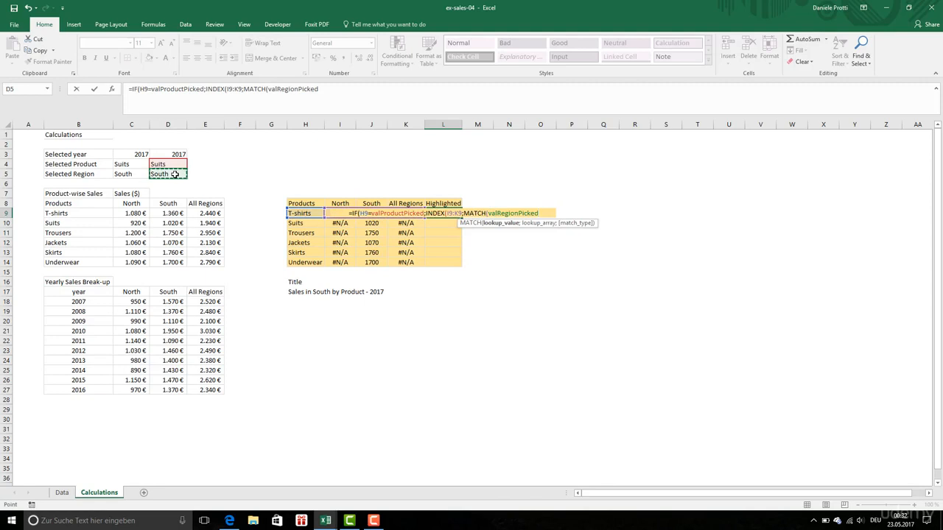
text(;)
drag(337, 203, 396, 203)
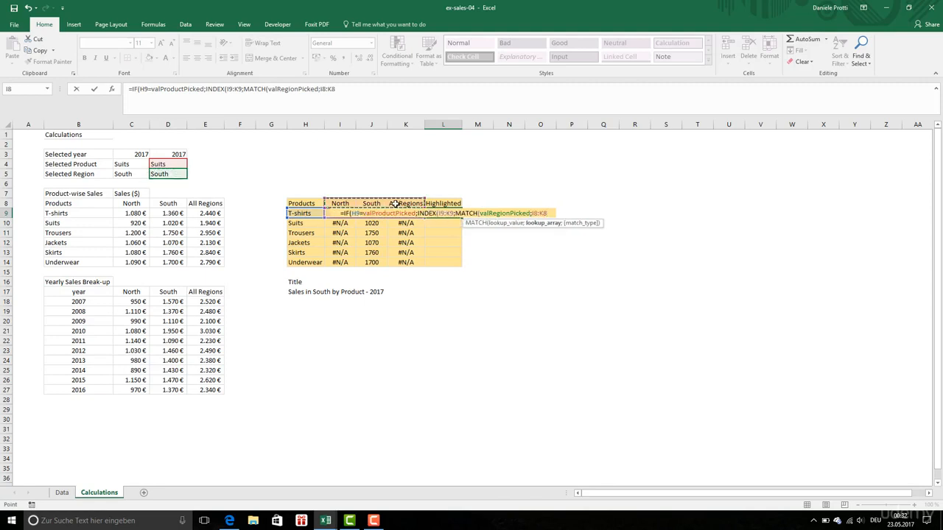
text(;)
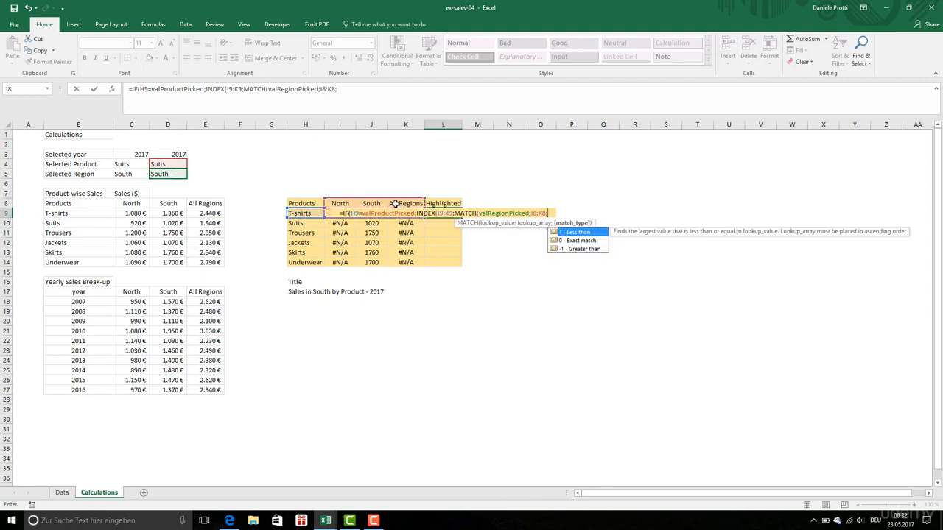
text(0)
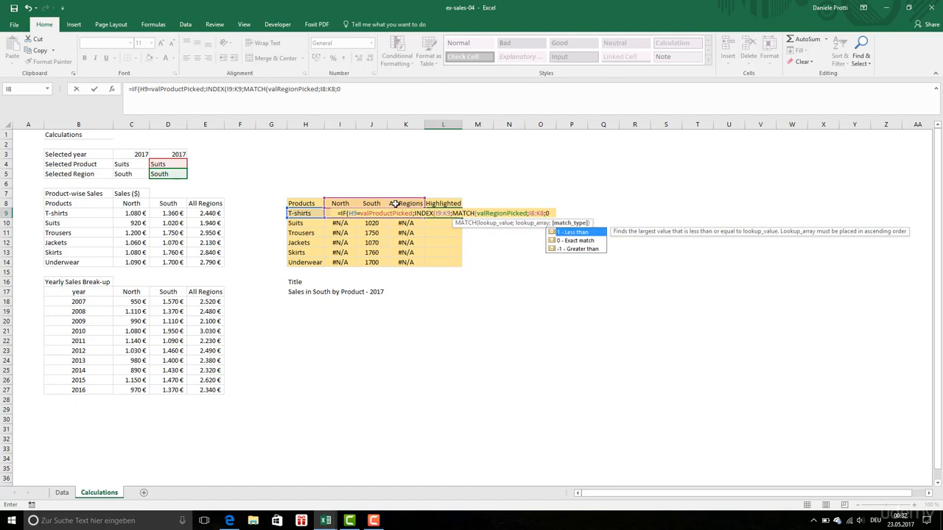
text())
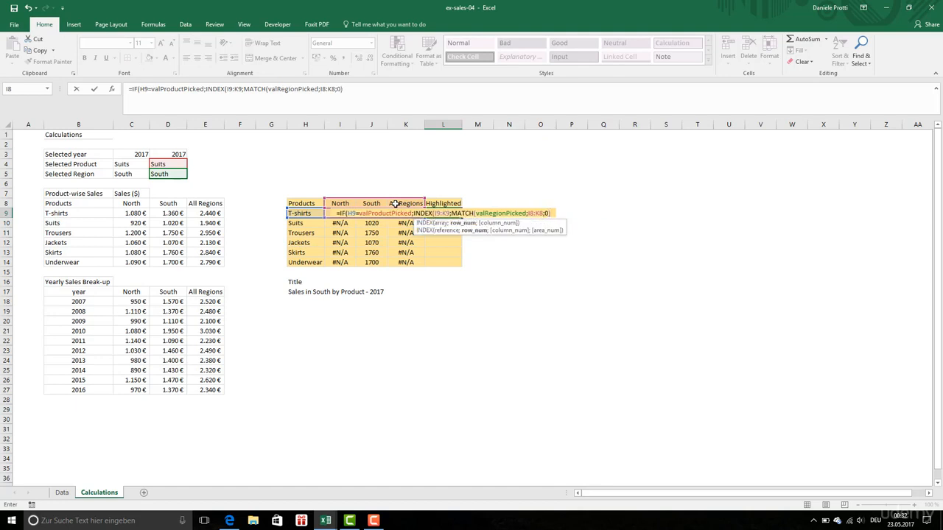
- Complete the L9 formula with NA() as the IF function's false result, closing the INDEX parenthesis before it
text(;)
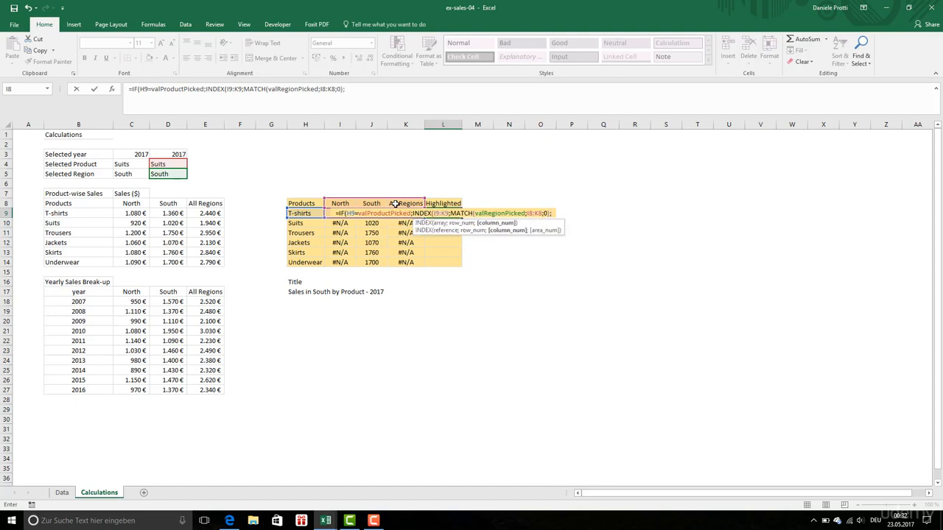
text(NA)
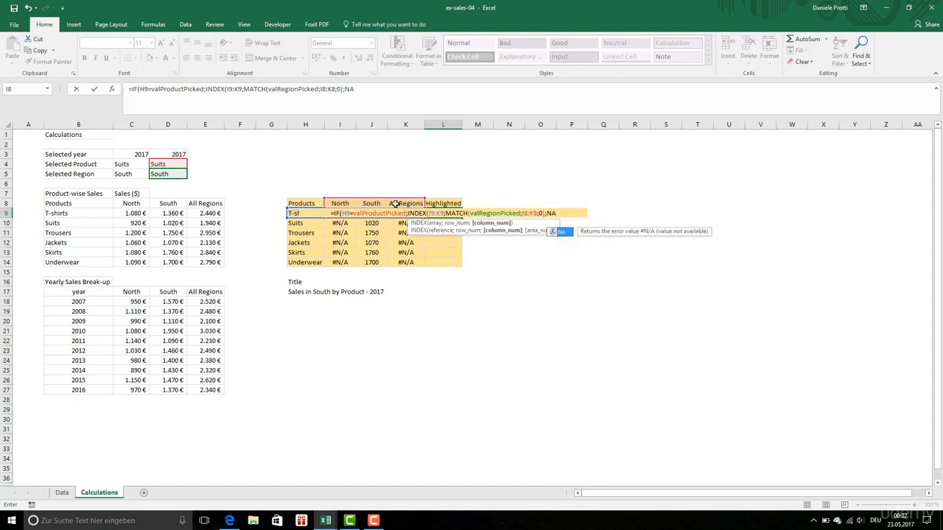
text(()))
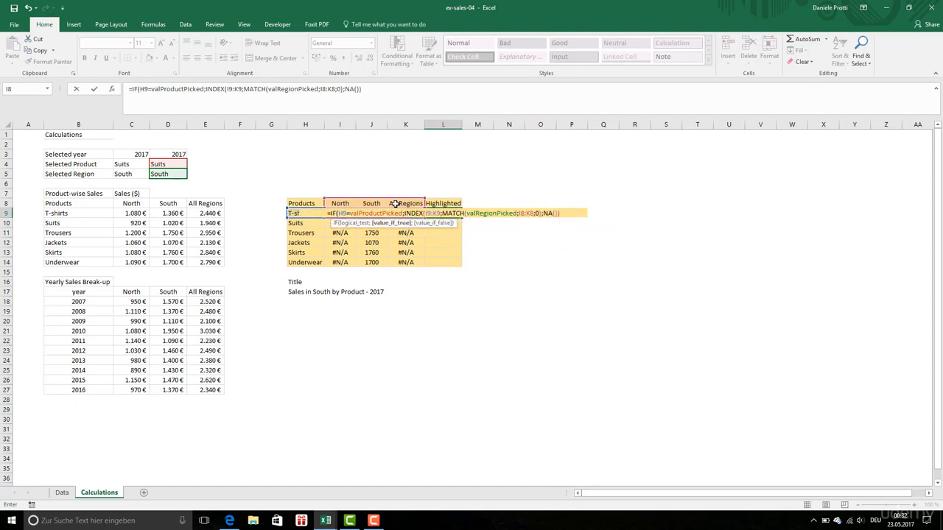
click(343, 90)
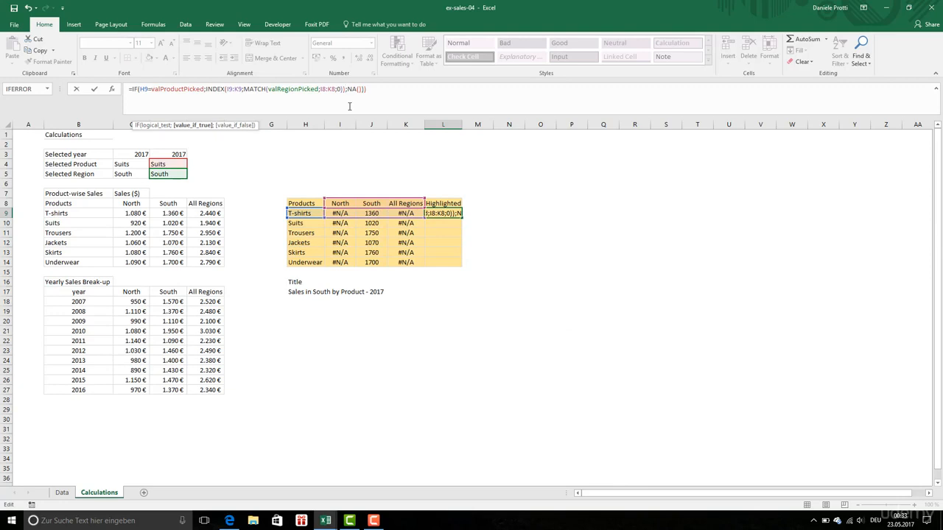
text())
click(377, 89)
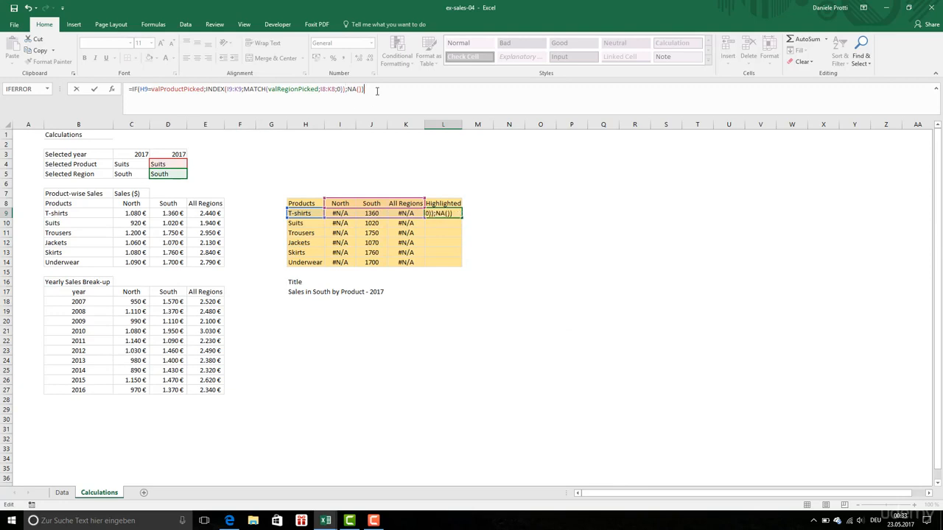
key(Return)
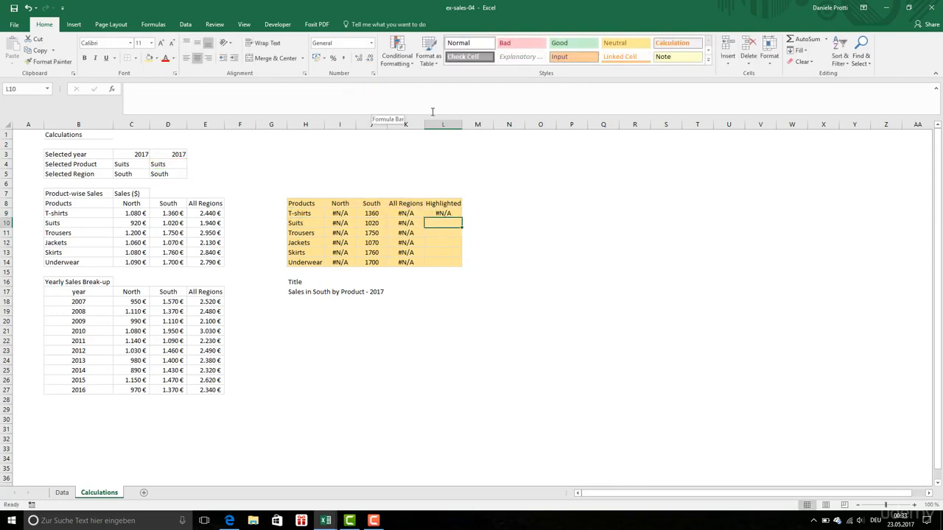
- Lock the references in the L9 formula as $I$8:$K$8 in MATCH and $I9:$K9 in INDEX
click(446, 212)
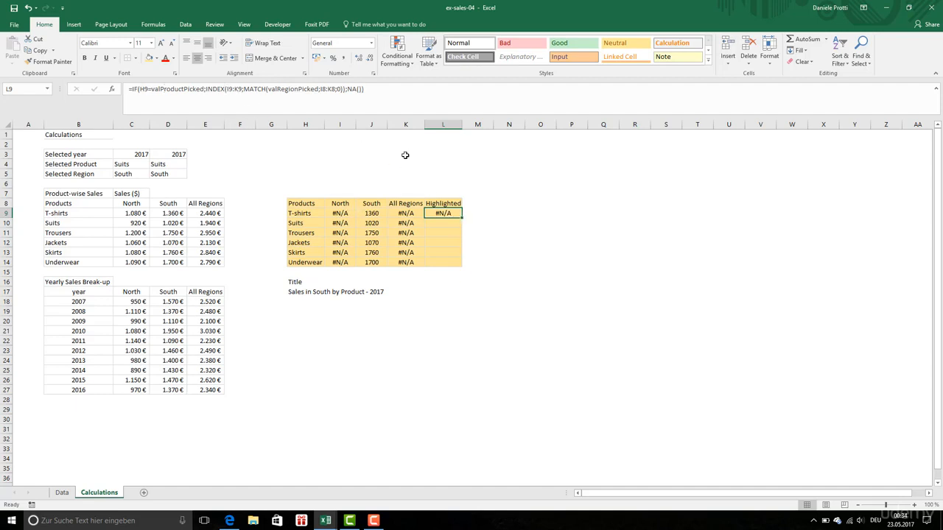
click(227, 89)
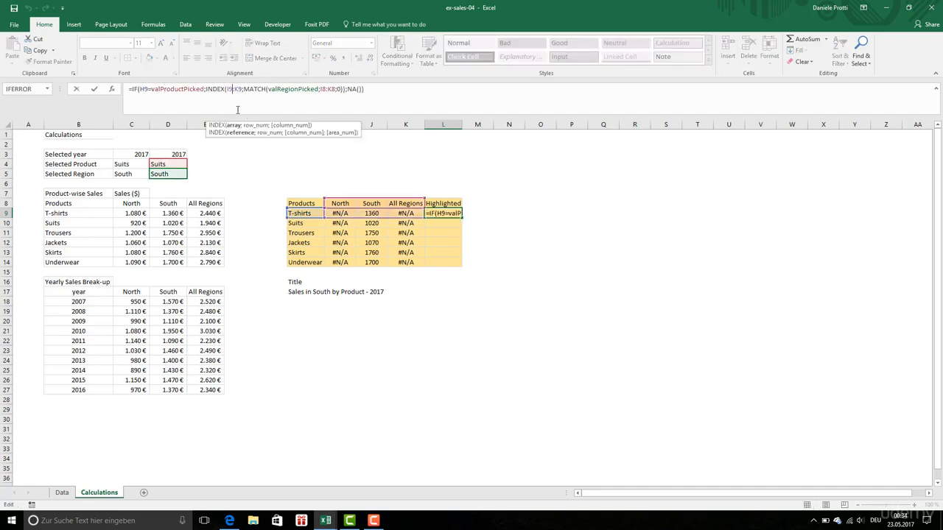
click(320, 89)
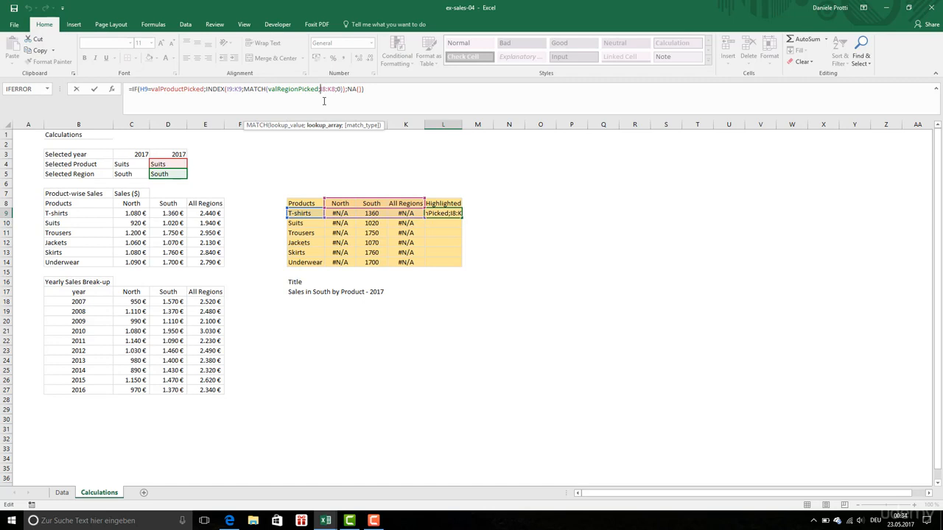
key(F4)
click(233, 89)
key(F4)
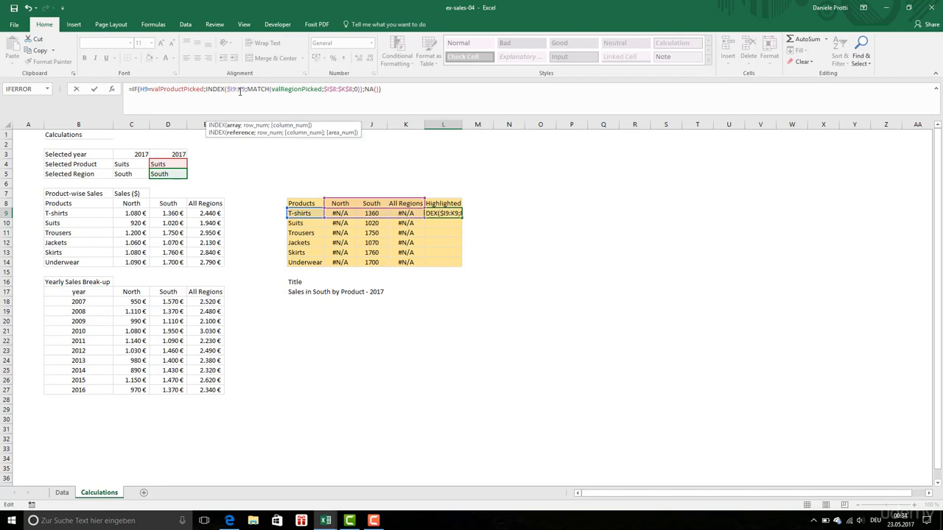
click(240, 89)
key(F4)
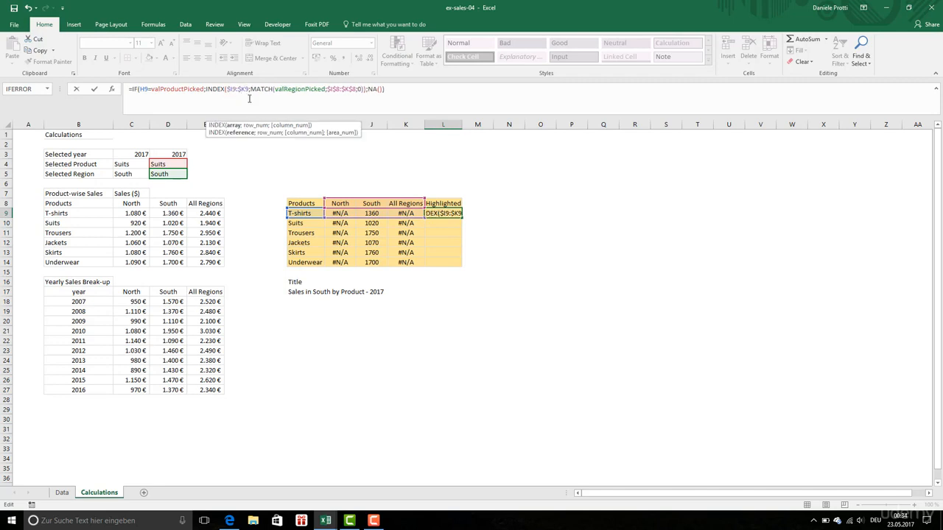
key(Return)
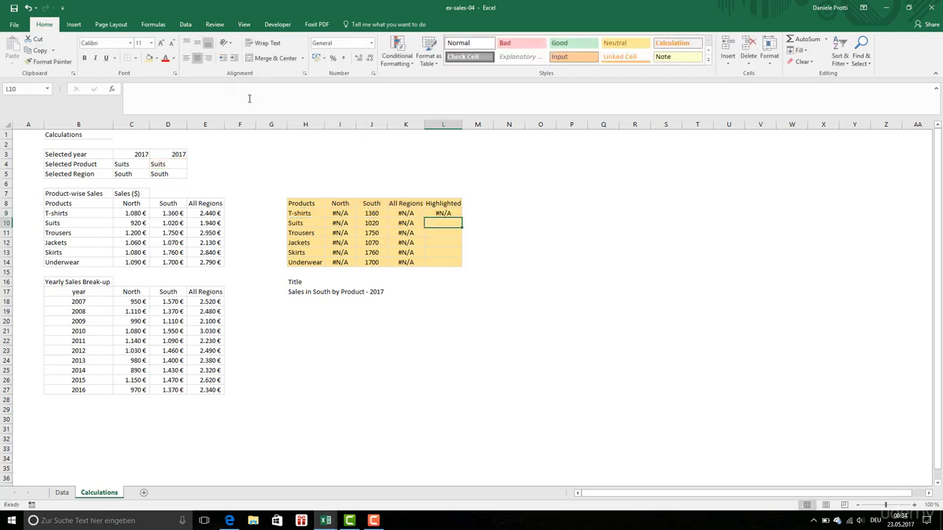
- Fill the Highlighted formula from L9 down through all products to L14 and check the copy in L10
key(Up)
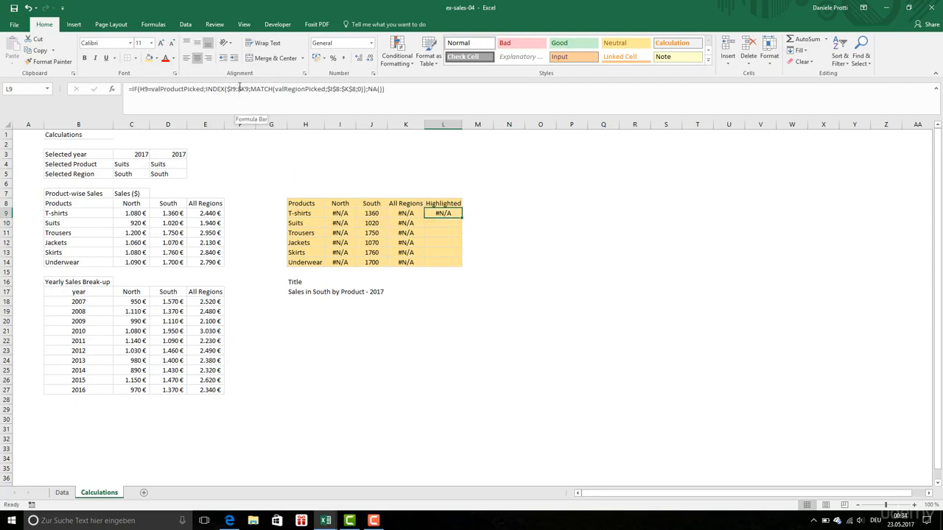
drag(462, 215, 462, 267)
click(448, 223)
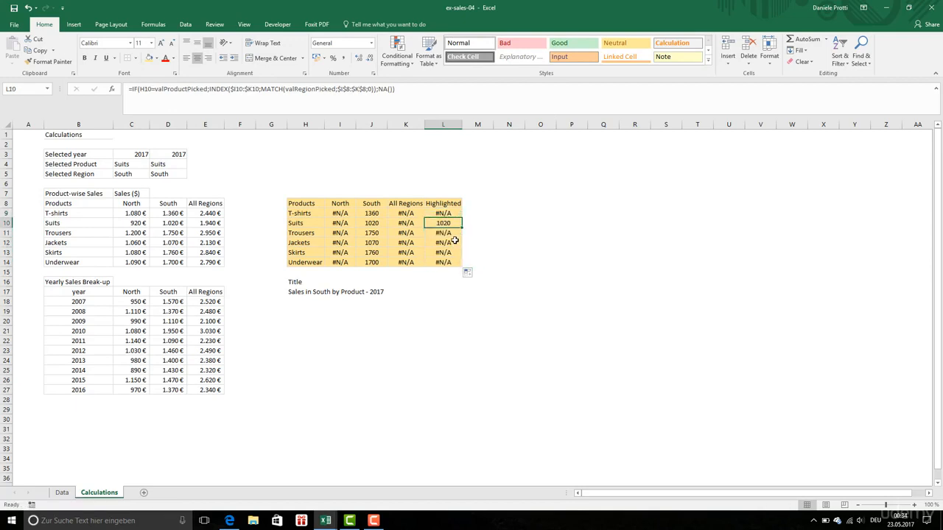
click(314, 223)
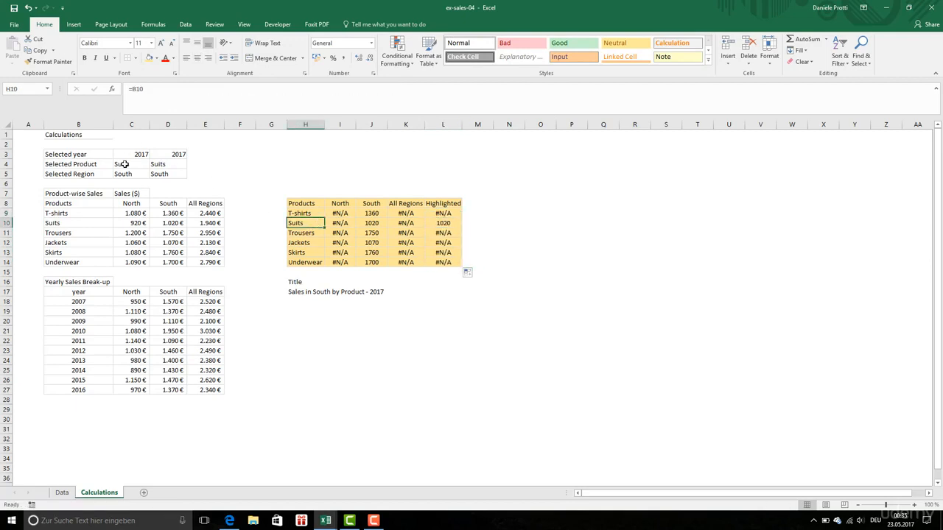
click(122, 165)
drag(338, 212, 446, 262)
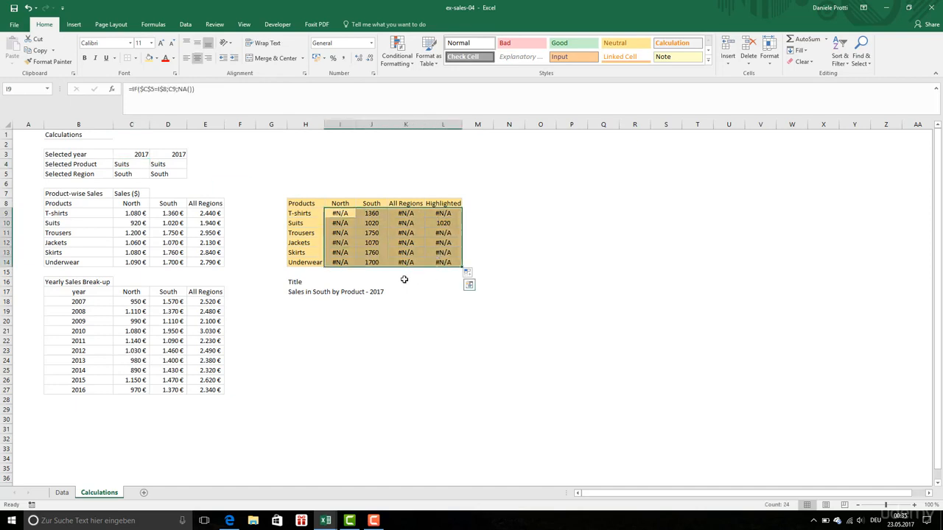
click(374, 239)
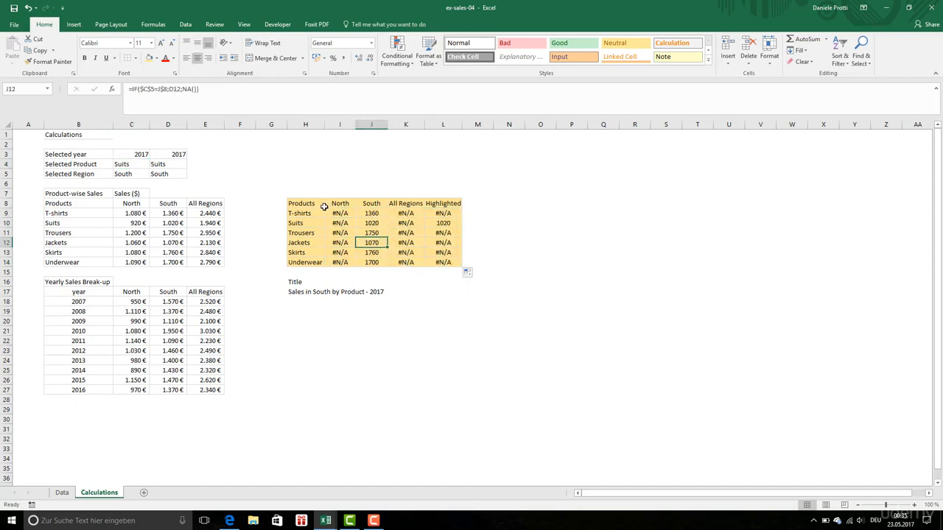